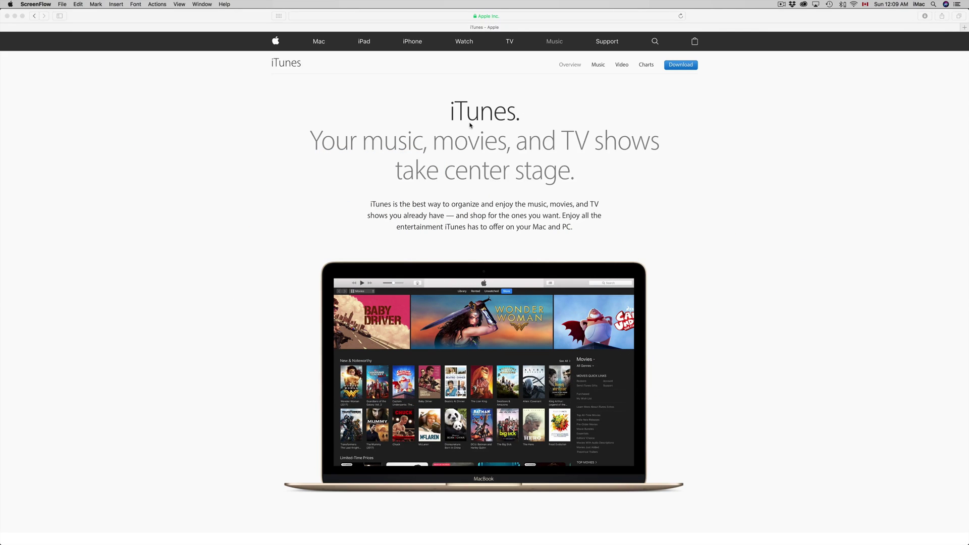
Step: Navigate Safari from the iTunes overview to the iTunes 12.7.4 for macOS download page
left_click(484, 110)
left_click(507, 17)
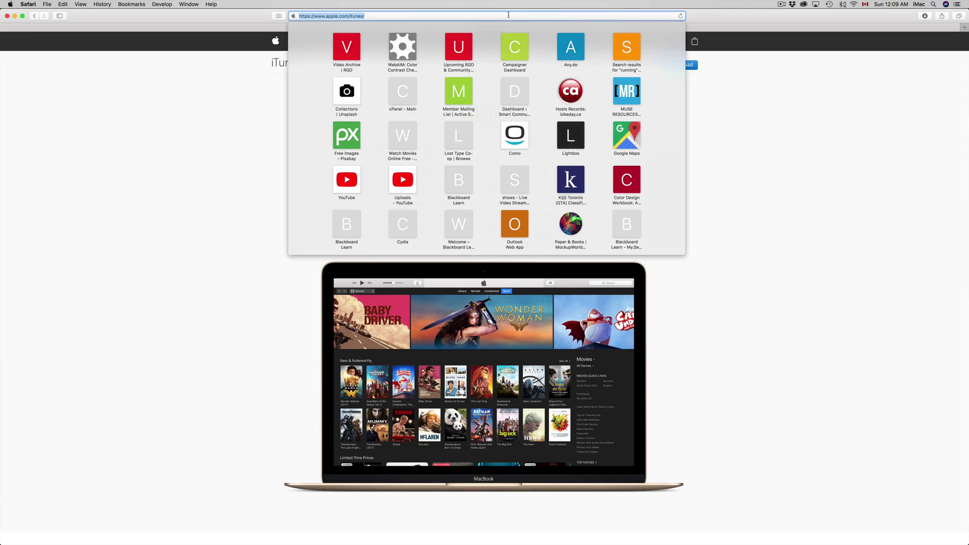
left_click(782, 196)
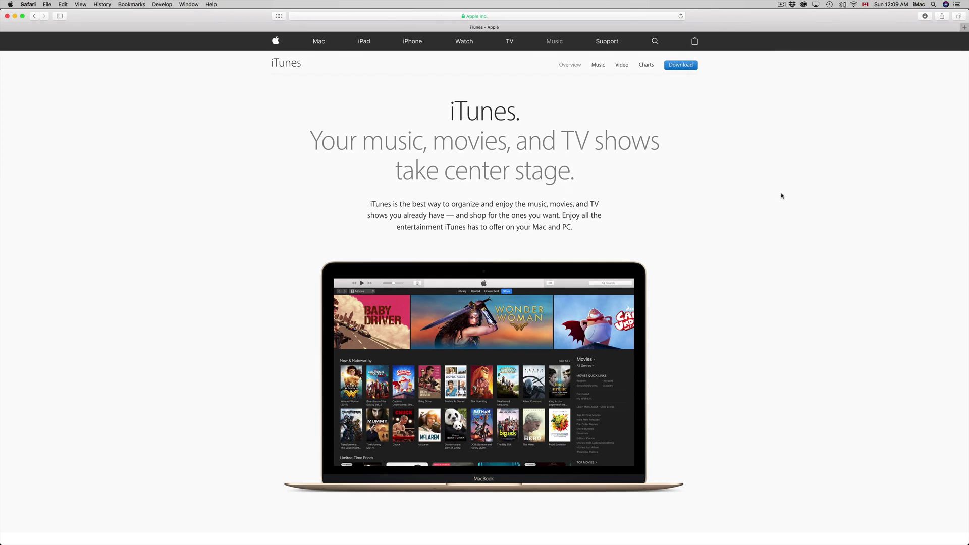
left_click(681, 66)
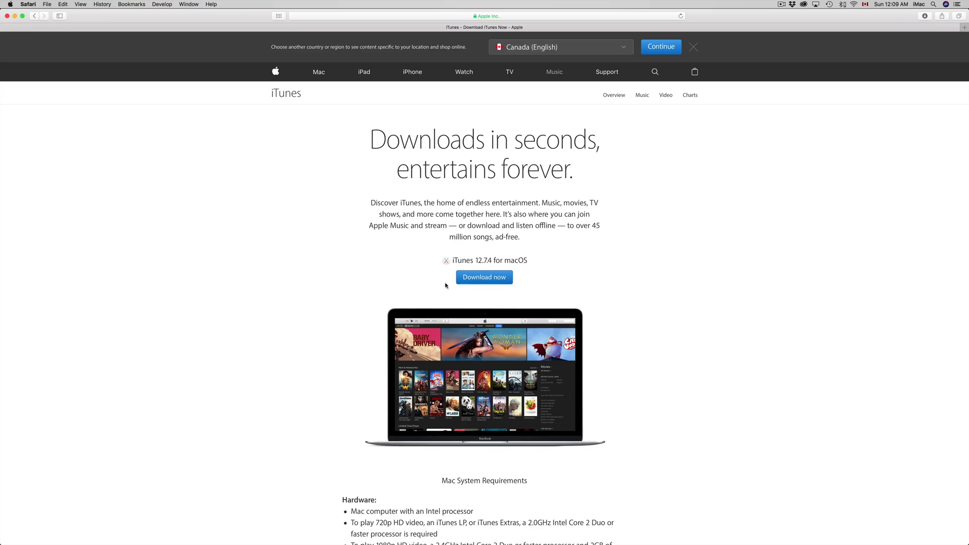
left_click(474, 277)
Step: Launch iTunes from the Dock, opening the Music library's Recently Added view
mouse_move(360, 543)
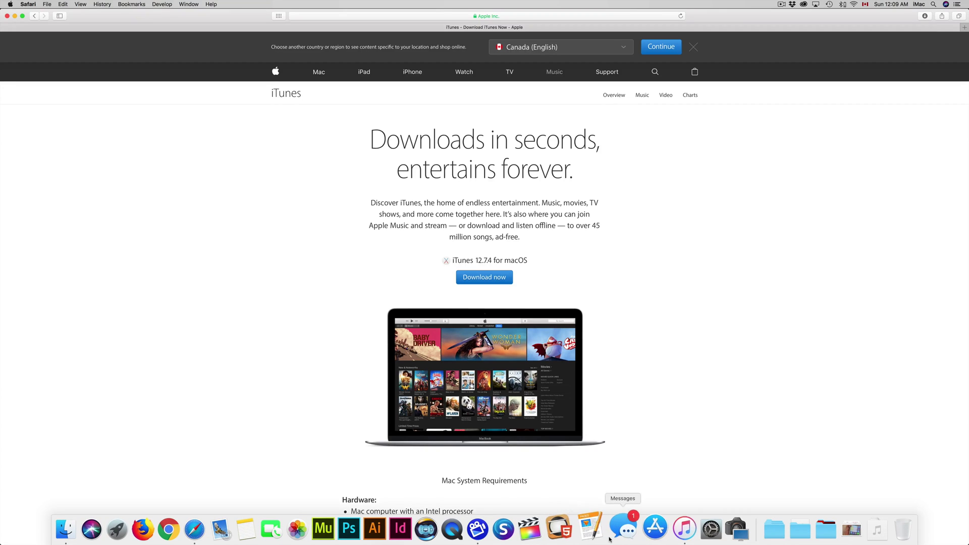
left_click(664, 532)
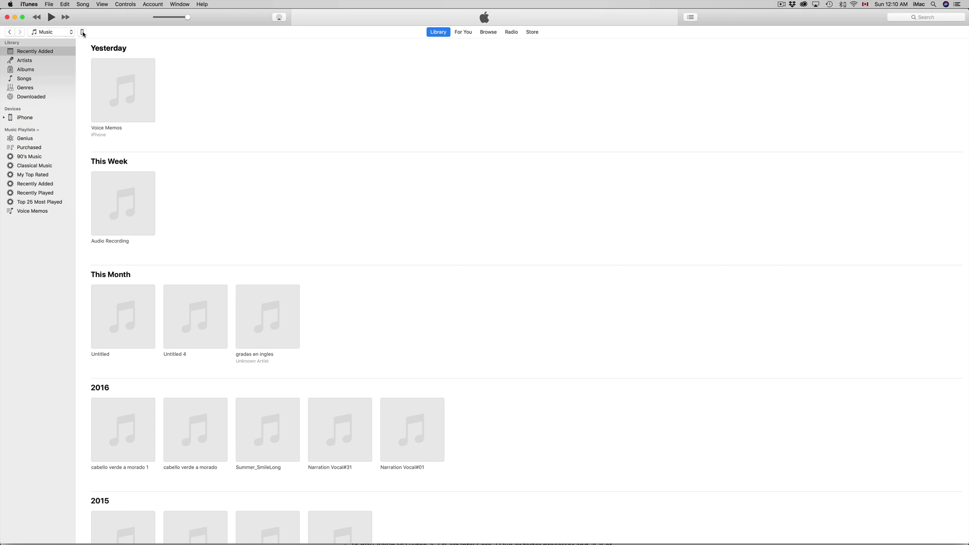
Step: Show the iPhone's Music sync settings: Sync Music on, 46 songs from the entire library
left_click(83, 33)
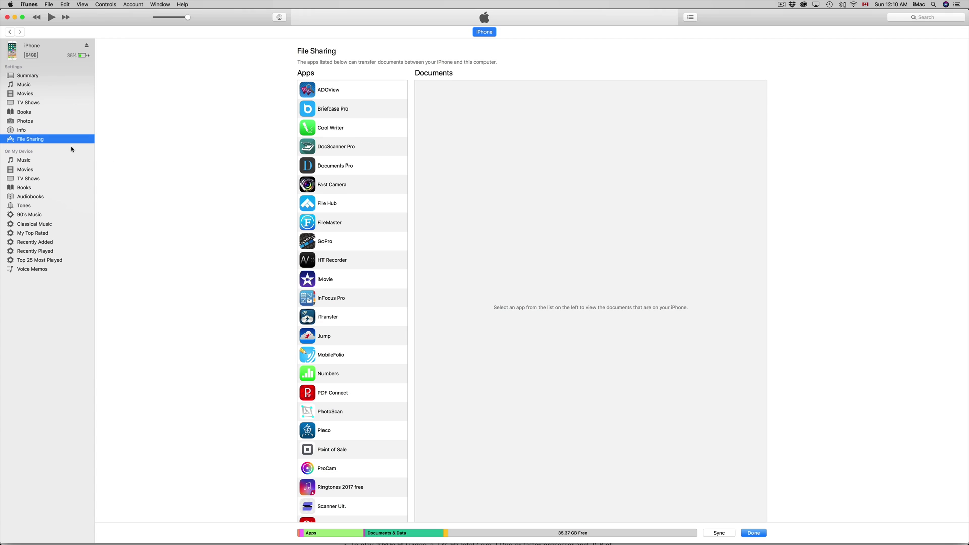
left_click(24, 85)
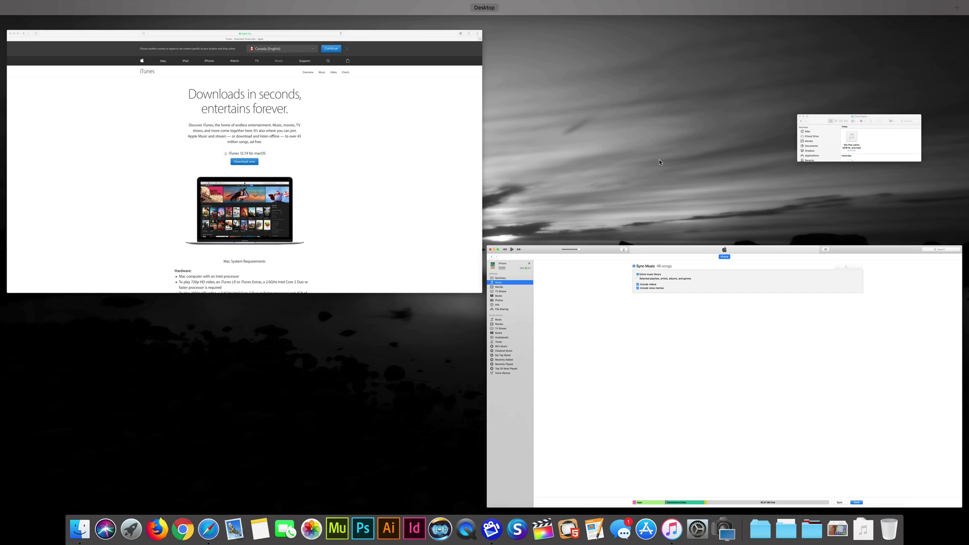
left_click(850, 132)
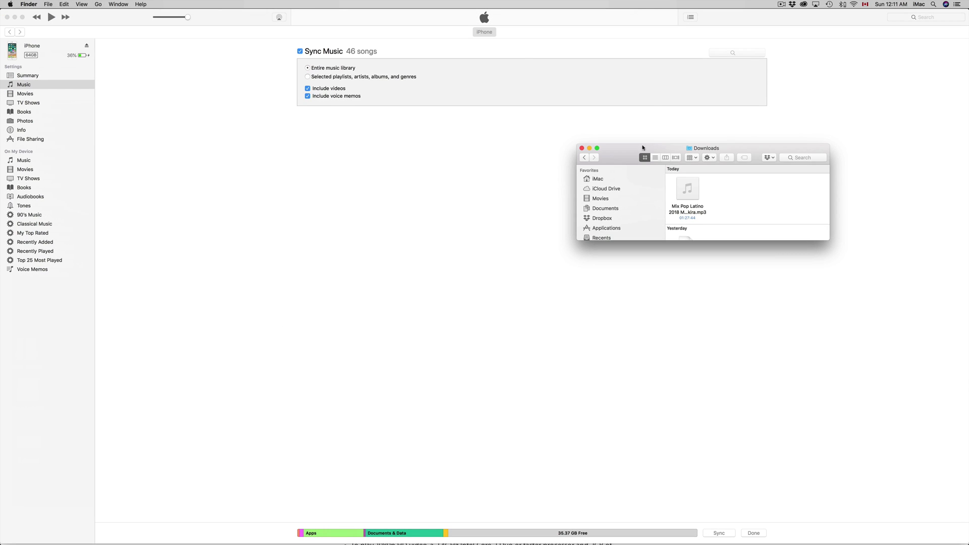
mouse_move(784, 148)
left_mouse_down()
mouse_move(727, 173)
mouse_move(583, 180)
left_mouse_up()
mouse_move(493, 226)
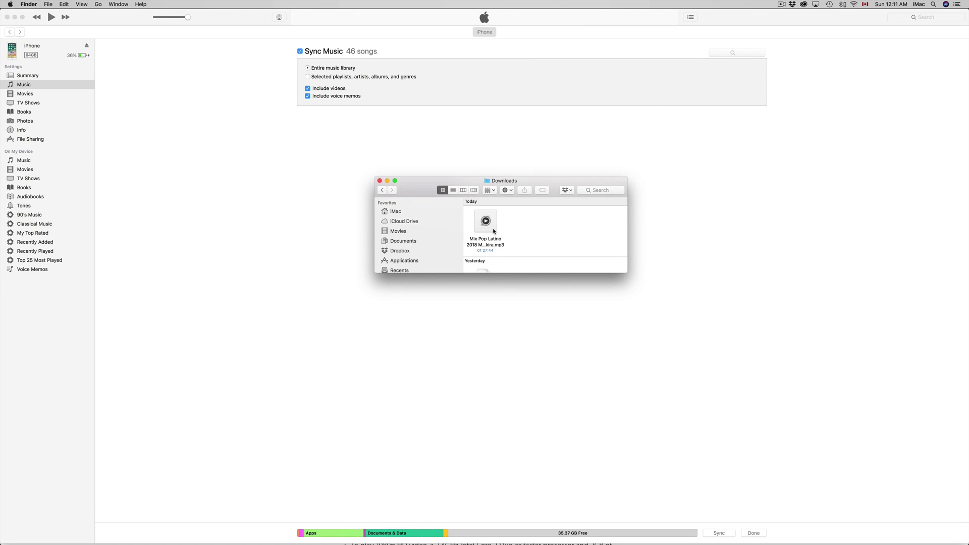
mouse_move(492, 228)
left_mouse_down()
mouse_move(435, 236)
mouse_move(50, 81)
mouse_move(40, 182)
mouse_move(127, 149)
mouse_move(54, 145)
mouse_move(501, 275)
mouse_move(490, 207)
mouse_move(491, 228)
left_mouse_up()
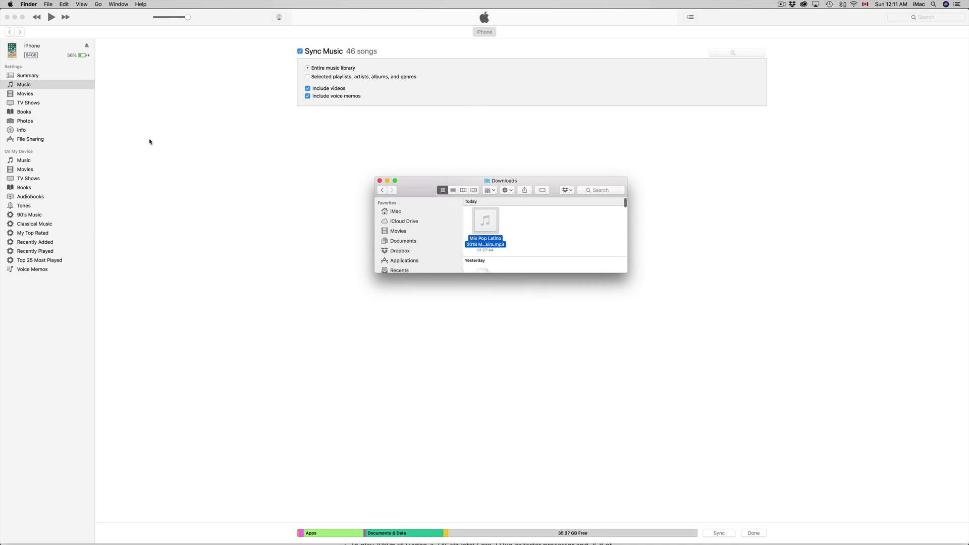
left_click(114, 20)
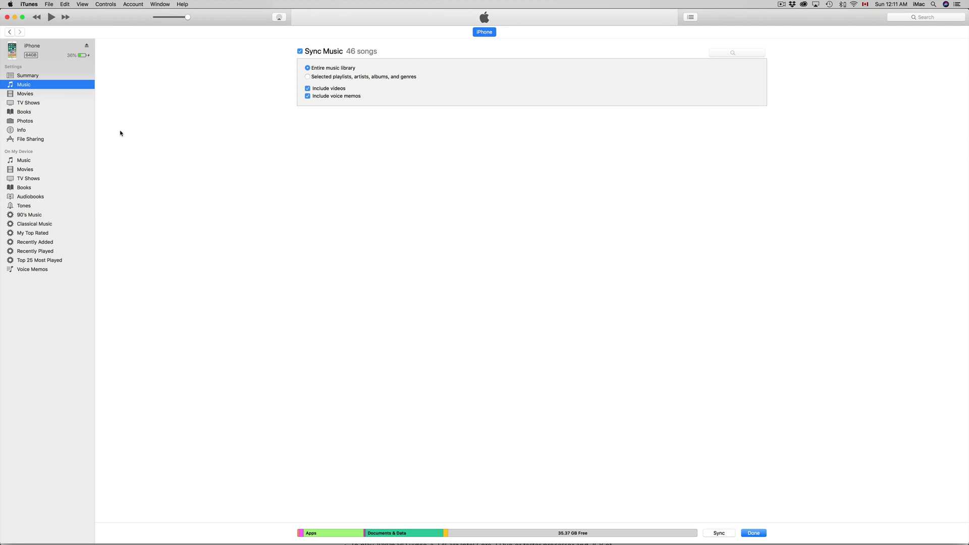
left_click(23, 161)
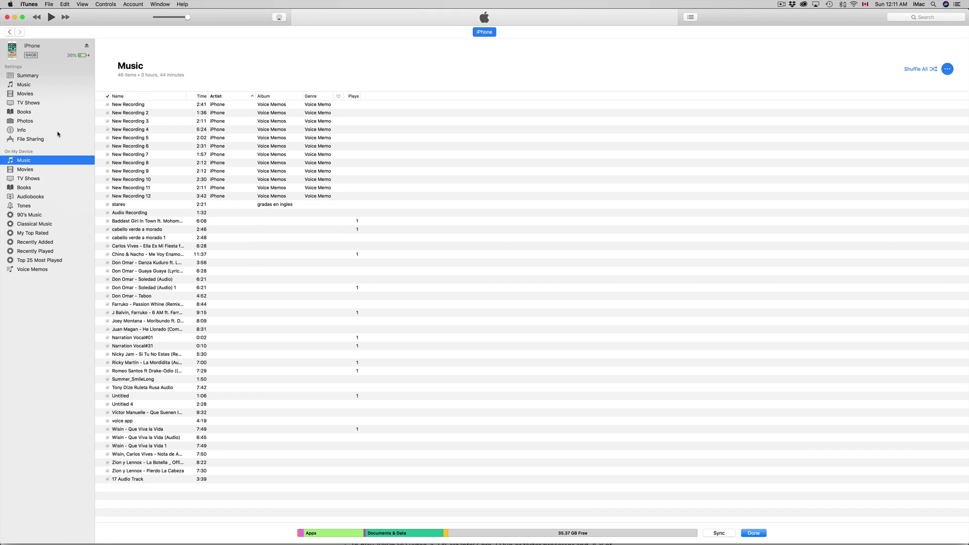
left_click(23, 84)
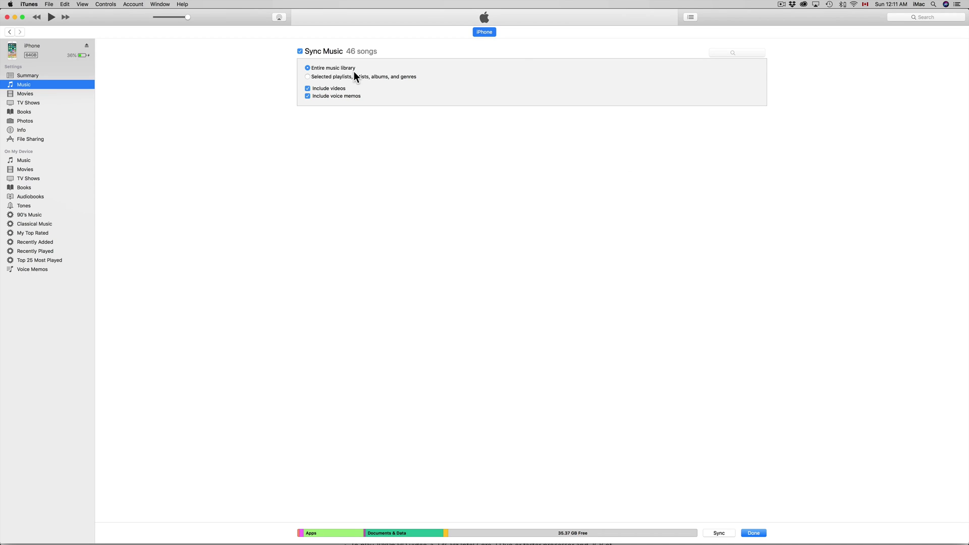
Step: Switch Sync Music to selected playlists, artists, albums and genres, leaving 0 songs chosen
left_click(308, 77)
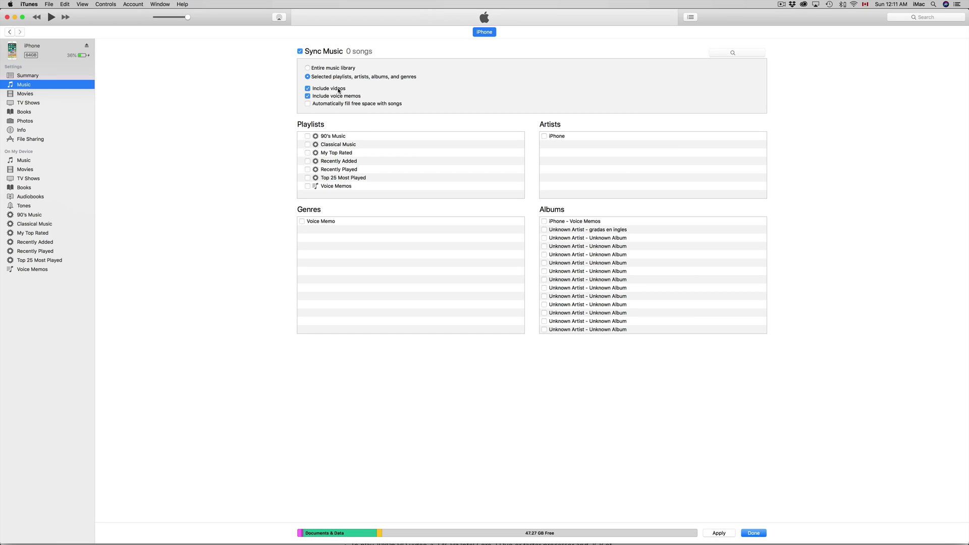
Step: Restore syncing of the entire music library and drag the downloaded mp3 into iTunes
left_click(308, 69)
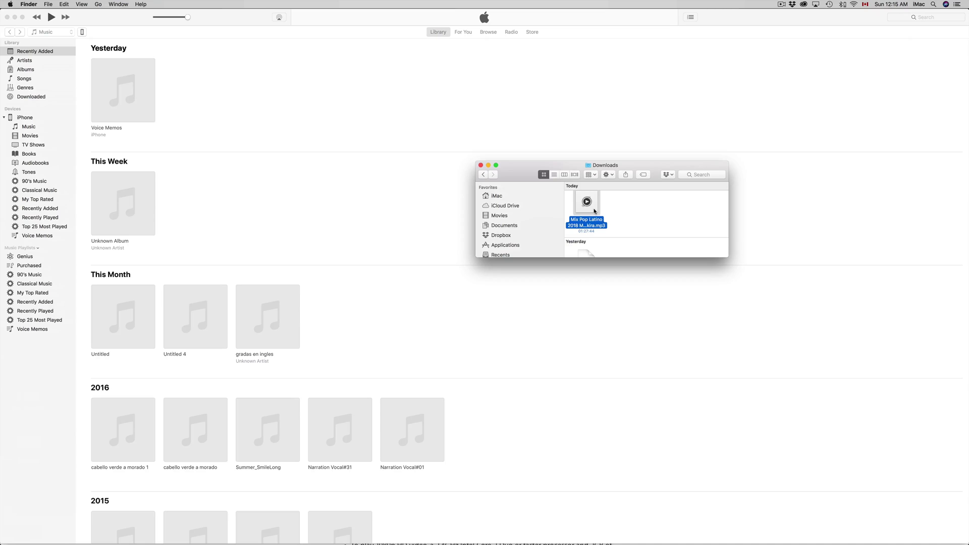
mouse_move(594, 210)
left_mouse_down()
mouse_move(132, 132)
mouse_move(37, 83)
mouse_move(40, 75)
left_mouse_up()
mouse_move(586, 203)
left_mouse_down()
mouse_move(164, 65)
mouse_move(189, 90)
left_mouse_up()
Step: Show the Songs list with the 1:27:44 Mix Pop Latino 2018 track beside Finder's Downloads
left_click(35, 49)
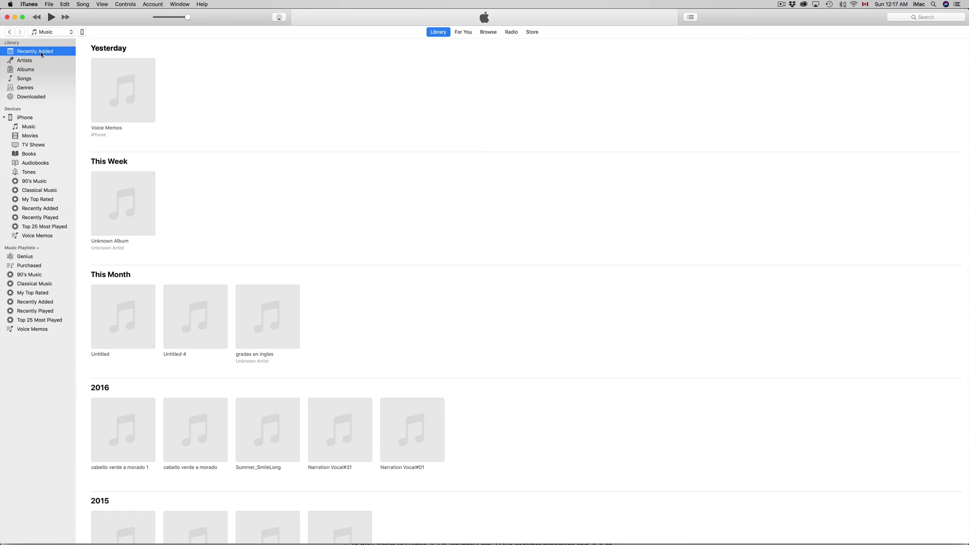
left_click(25, 79)
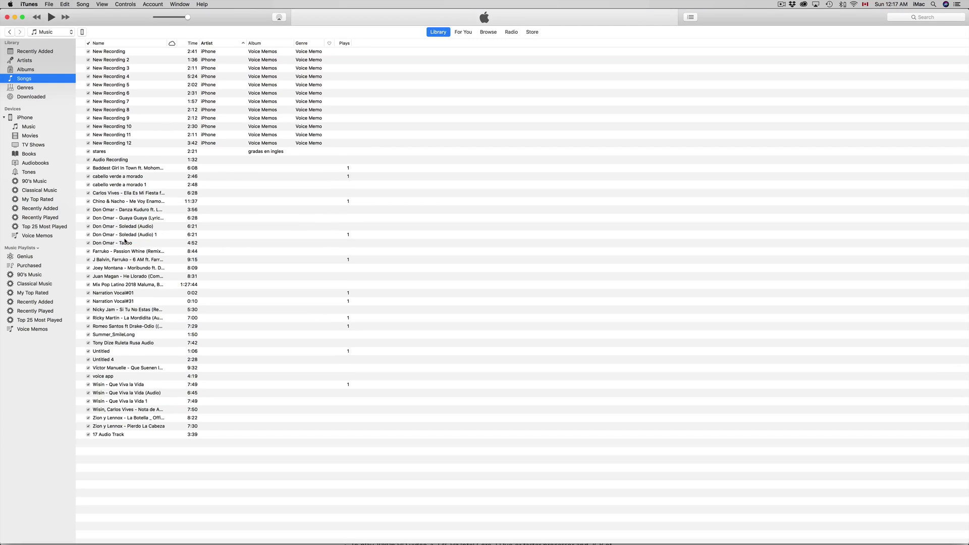
key("ctrl+Up")
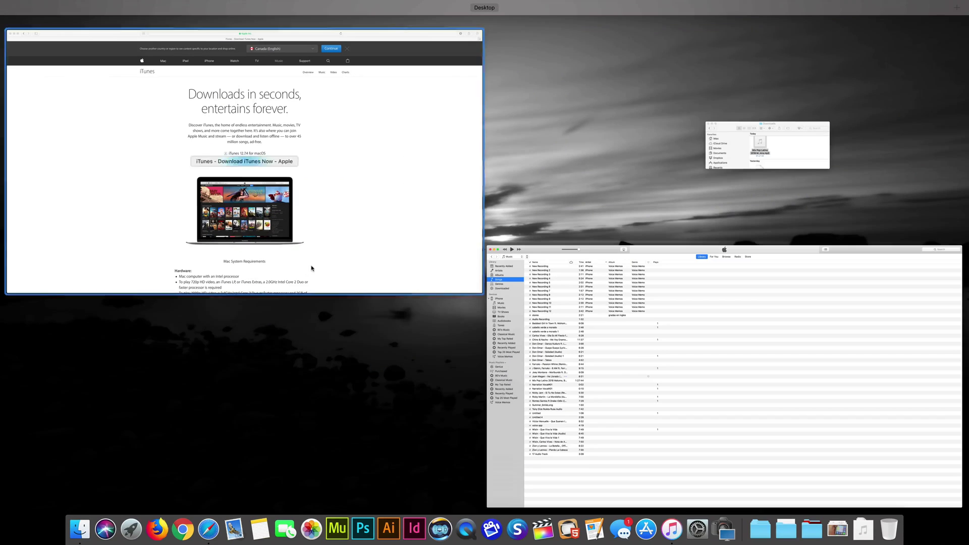
left_click(802, 143)
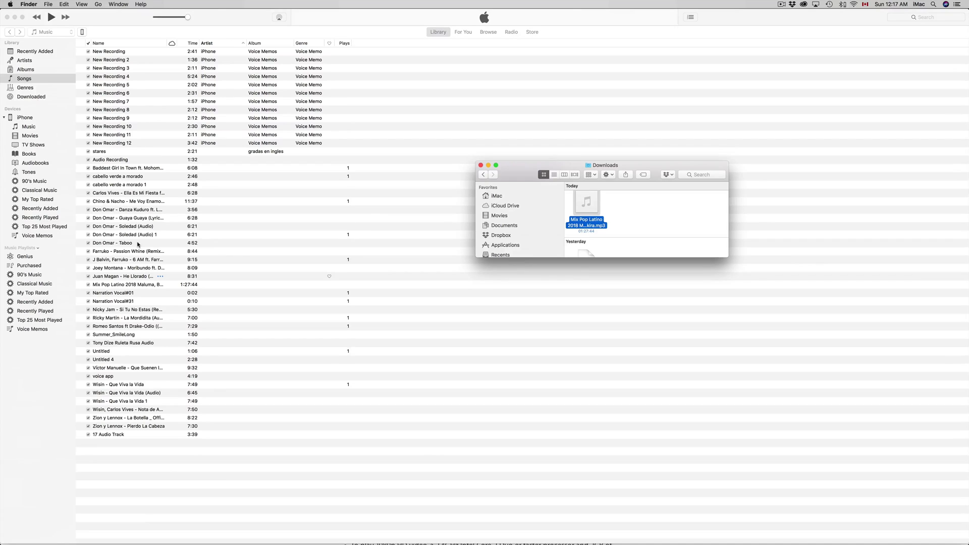
Step: Sync all 47 songs, including Mix Pop Latino 2018, to the iPhone
left_click(82, 33)
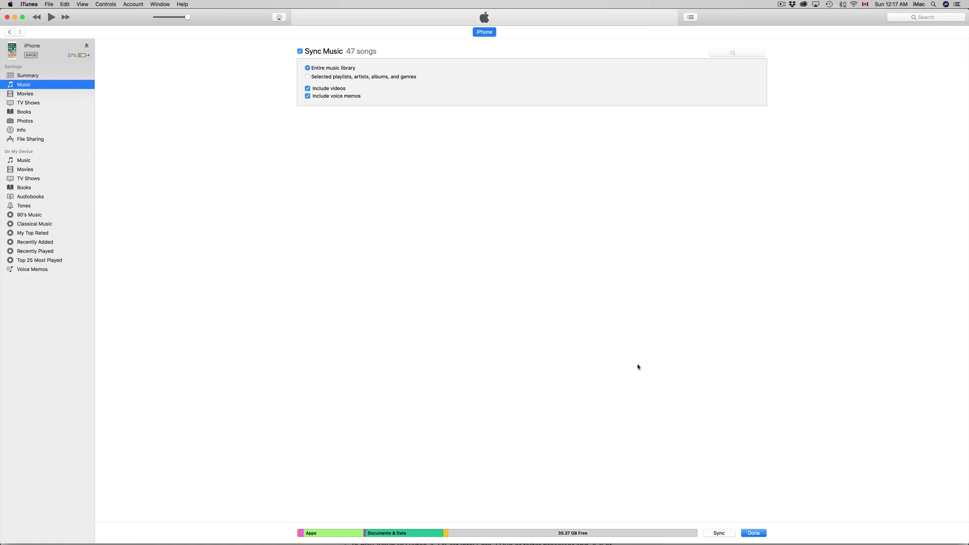
left_click(719, 534)
left_click(754, 533)
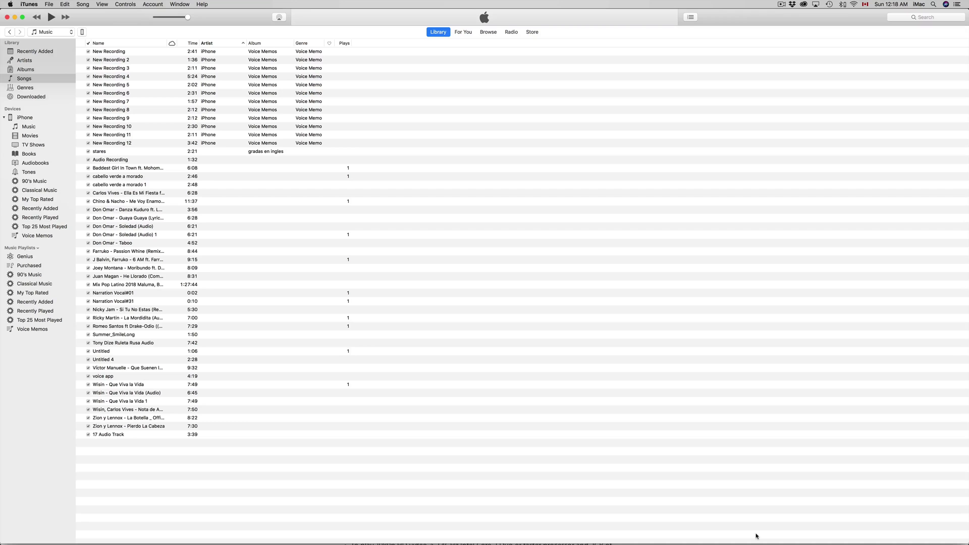